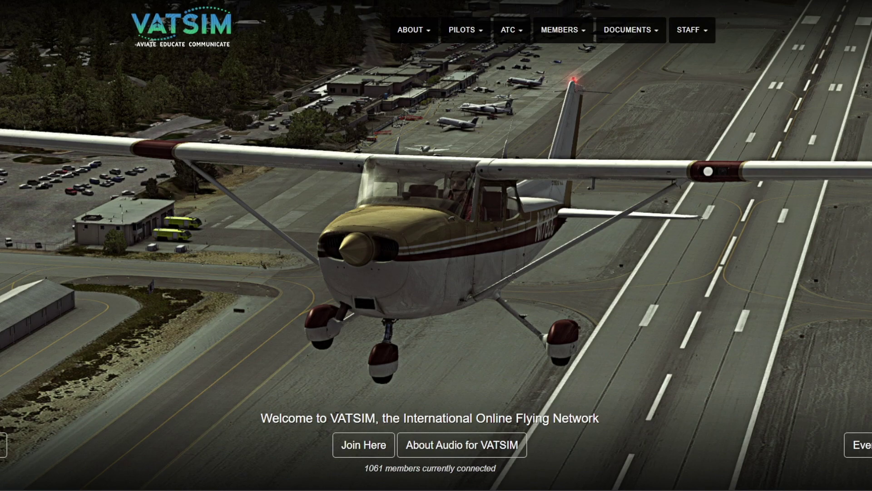
scroll(436, 245, down, 8)
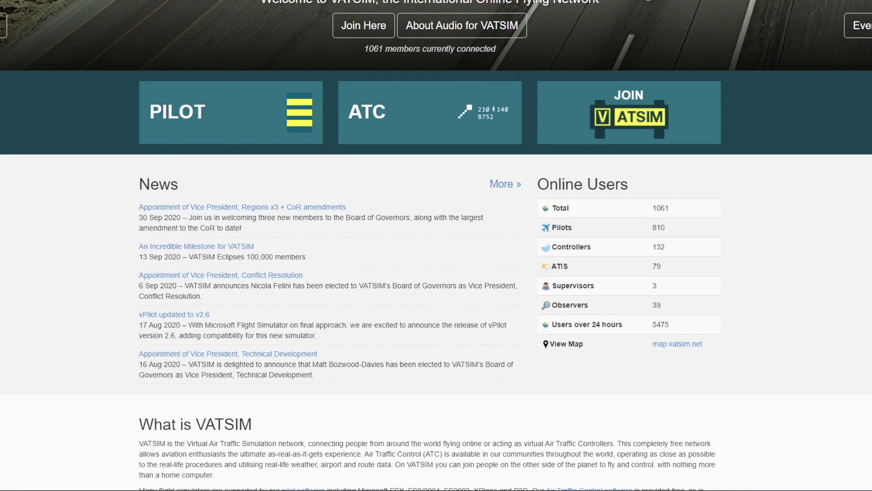
scroll(436, 245, up, 2)
scroll(436, 245, down, 3)
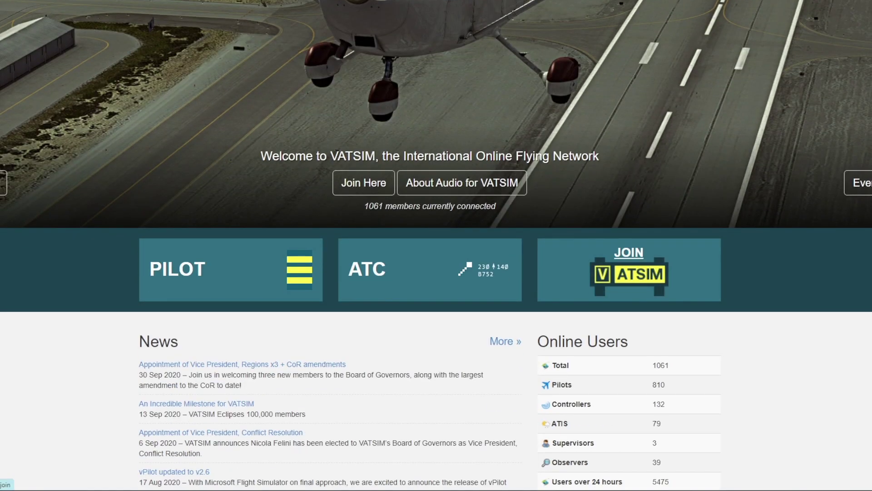
Open the Join VATSIM page and read its introduction, registration notes and minimum age requirement.
click(629, 270)
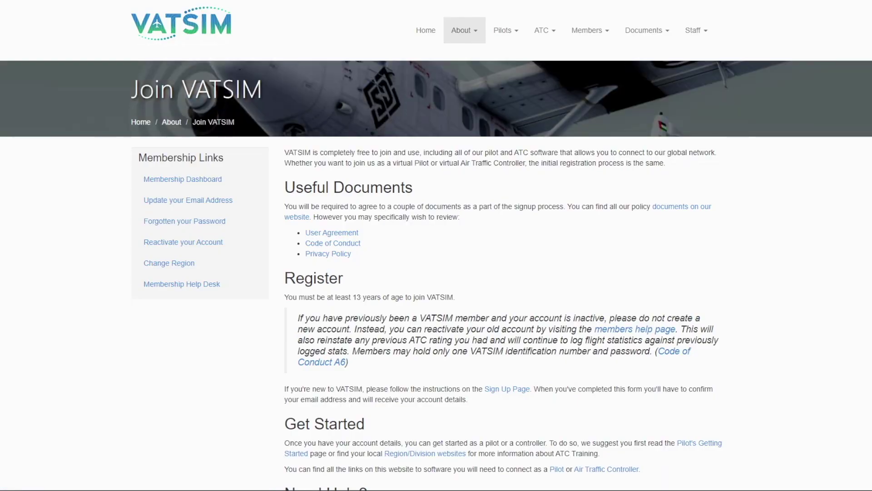
scroll(436, 246, down, 4)
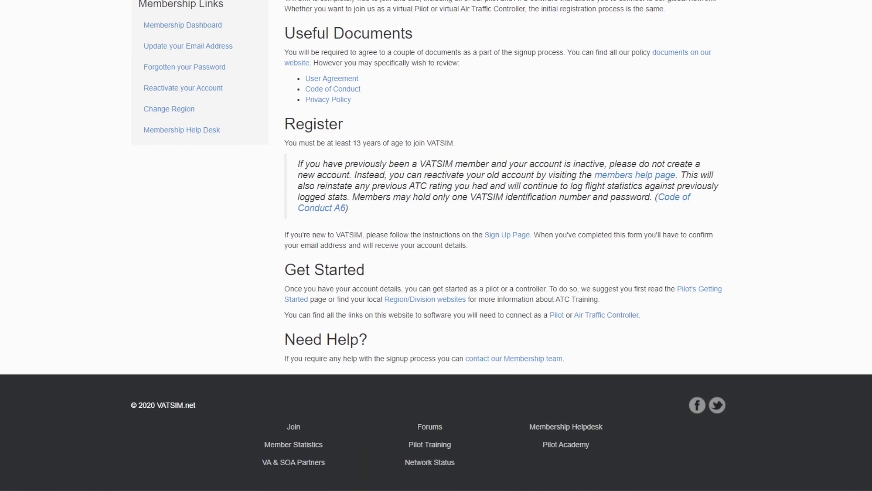
scroll(436, 245, up, 2)
drag(285, 103, 350, 318)
click(350, 318)
drag(285, 248, 446, 247)
click(445, 248)
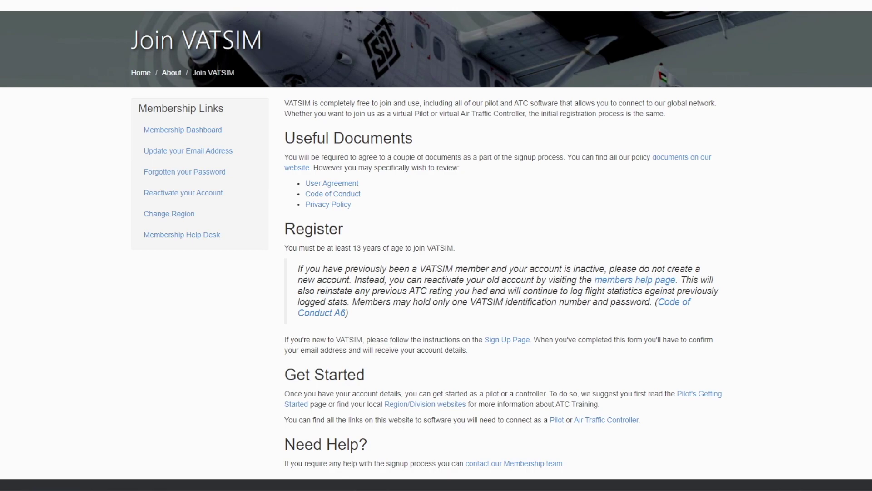
Read the new-member instructions and follow the Sign Up Page link to the registration form.
drag(295, 339, 429, 340)
click(429, 339)
click(507, 340)
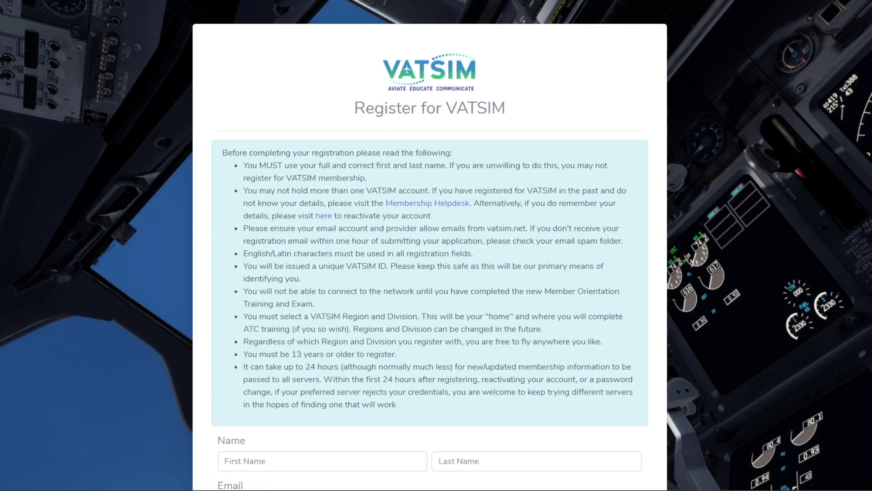
scroll(430, 245, down, 1)
scroll(429, 245, down, 4)
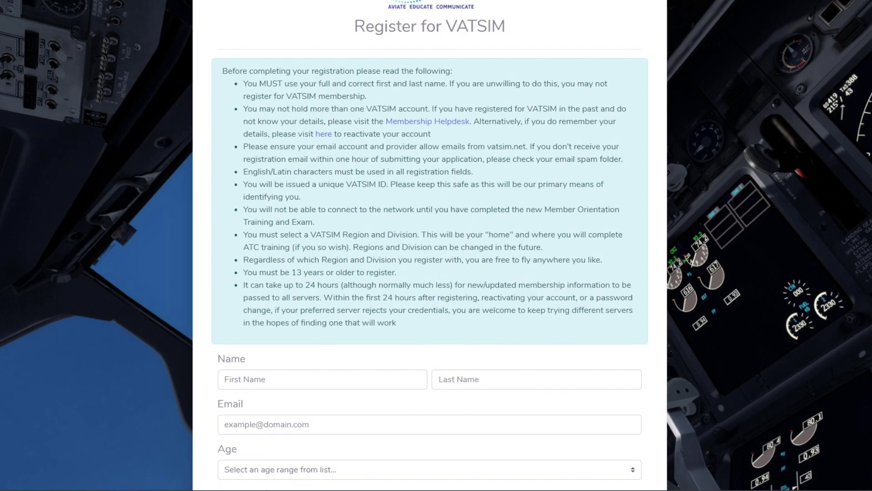
scroll(429, 246, down, 3)
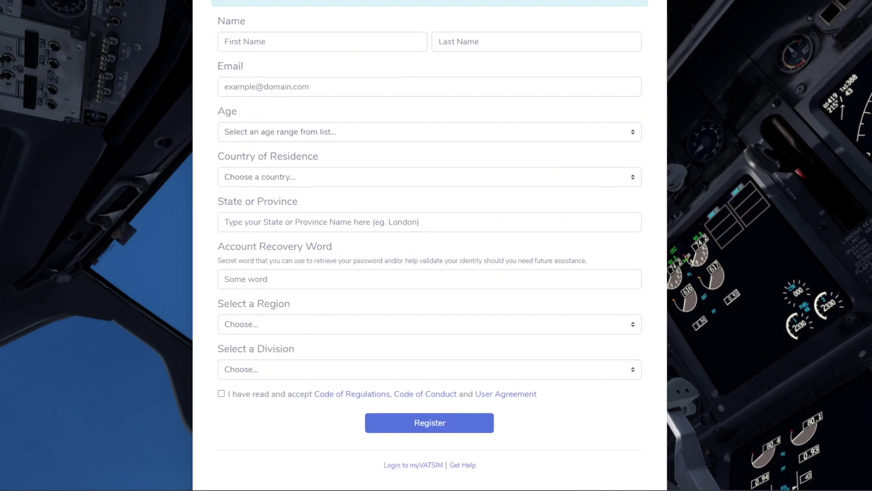
scroll(430, 245, up, 1)
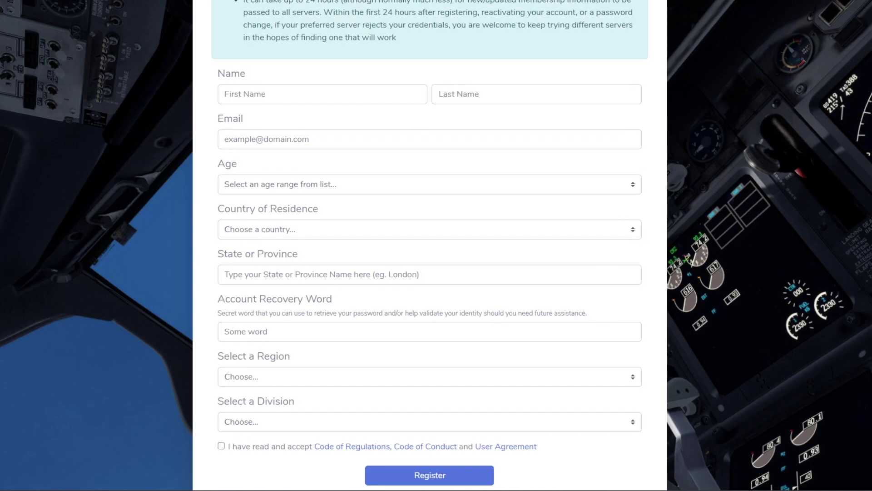
click(430, 184)
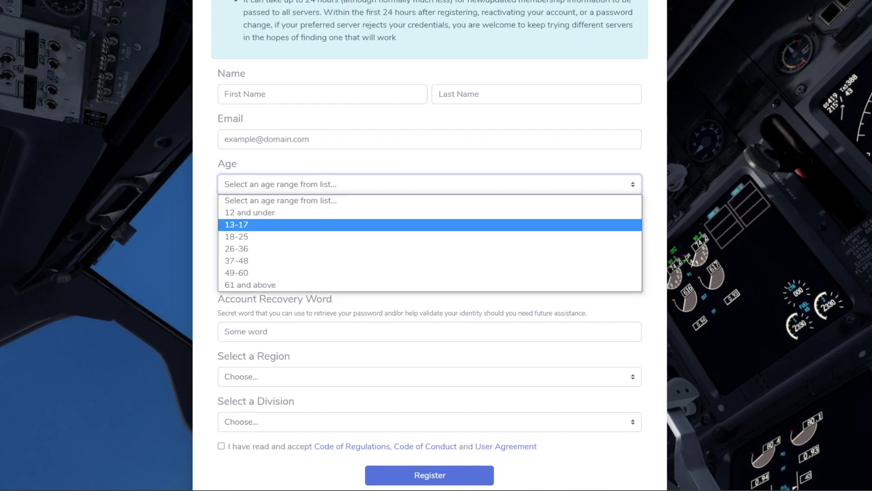
click(654, 225)
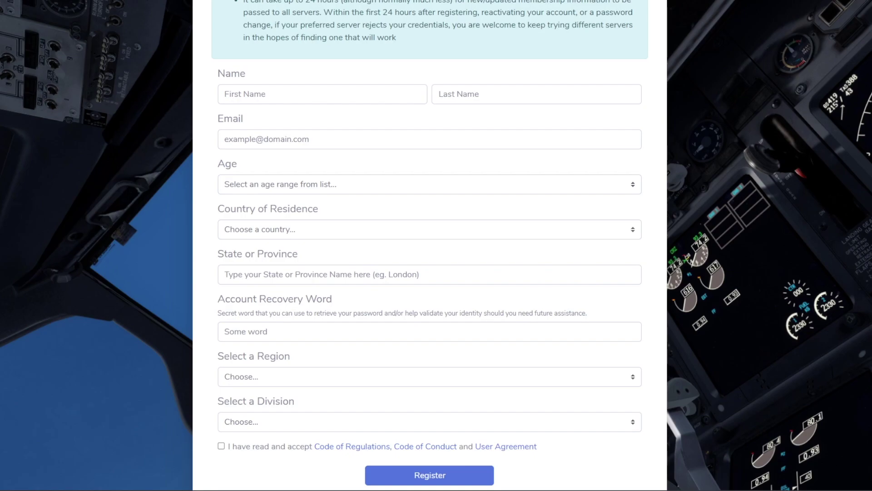
scroll(430, 245, down, 1)
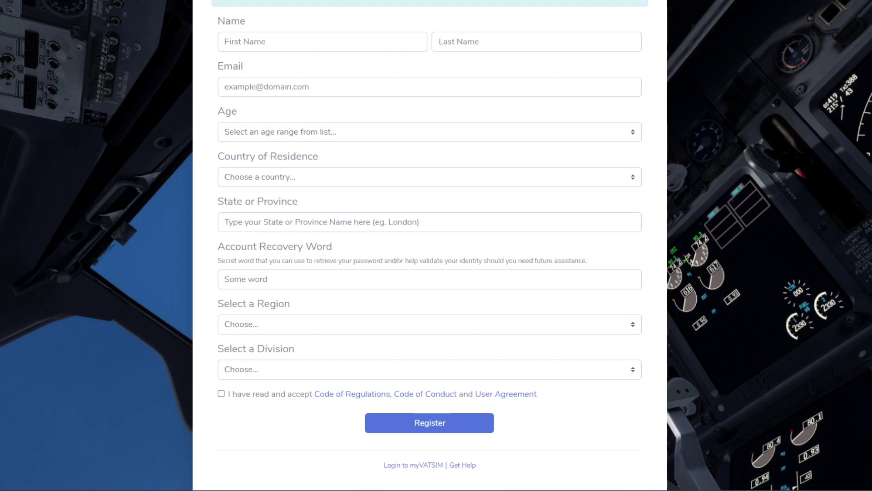
key(Return)
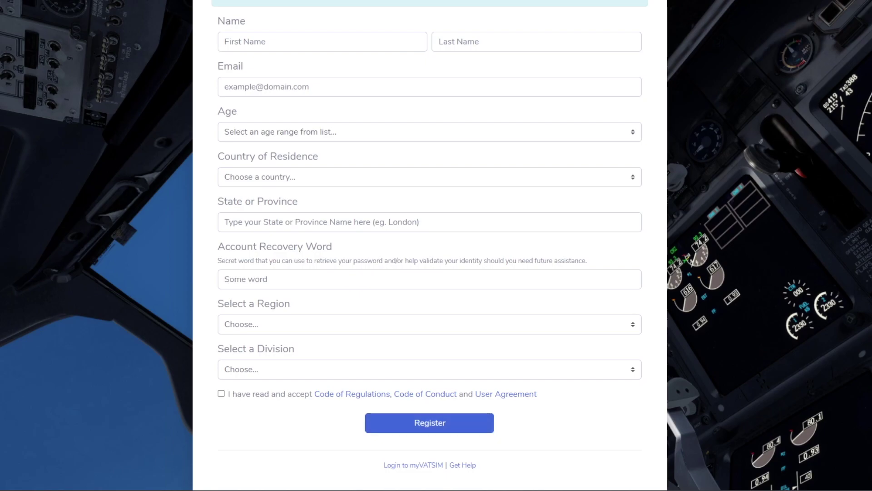
scroll(430, 246, up, 9)
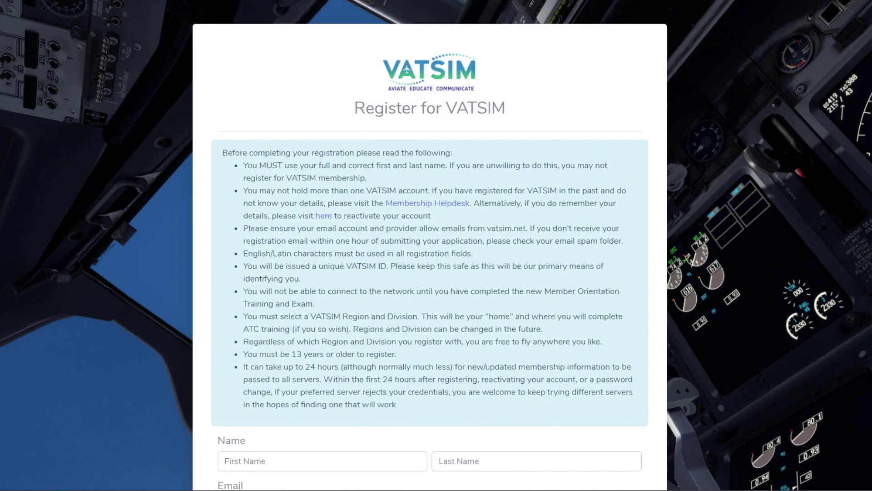
drag(243, 165, 397, 404)
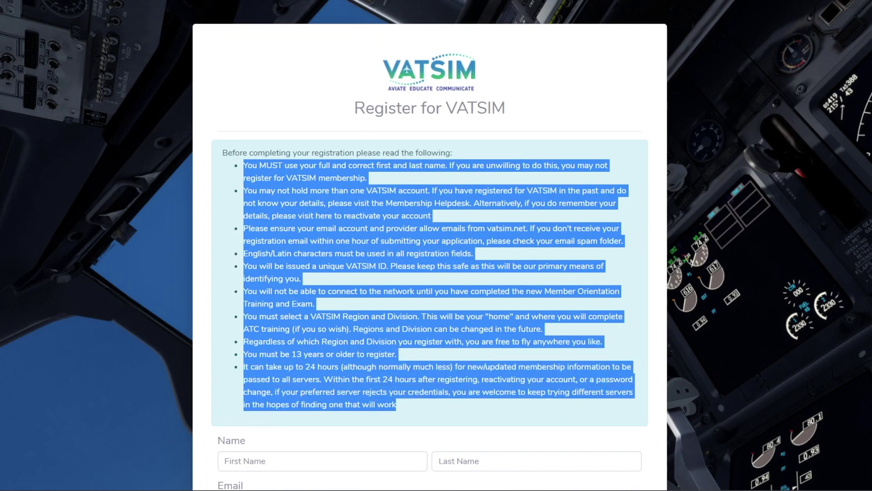
click(397, 404)
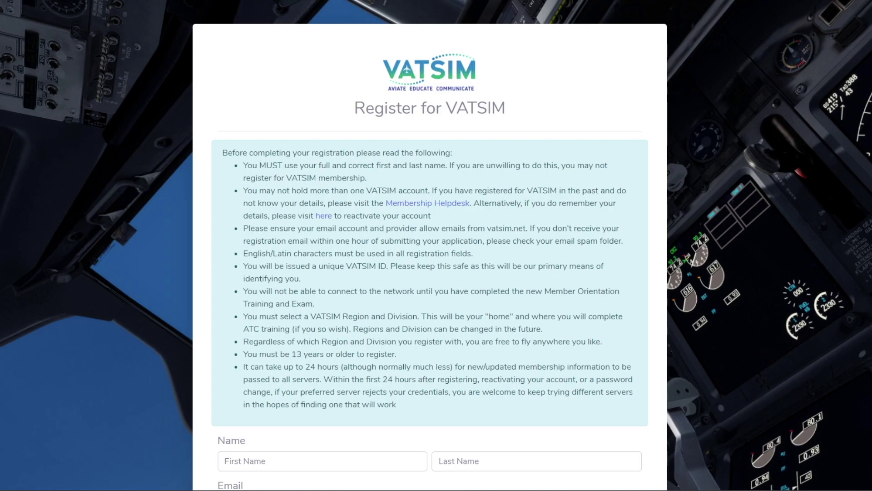
scroll(430, 245, down, 10)
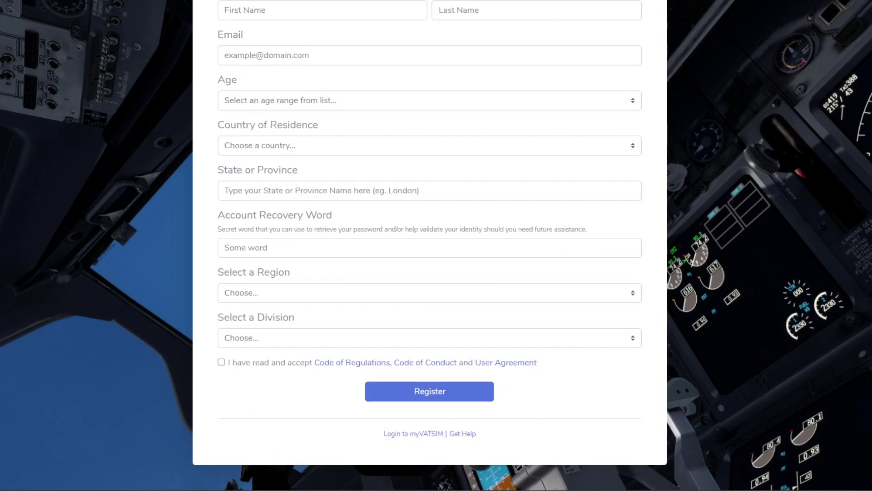
scroll(430, 245, up, 8)
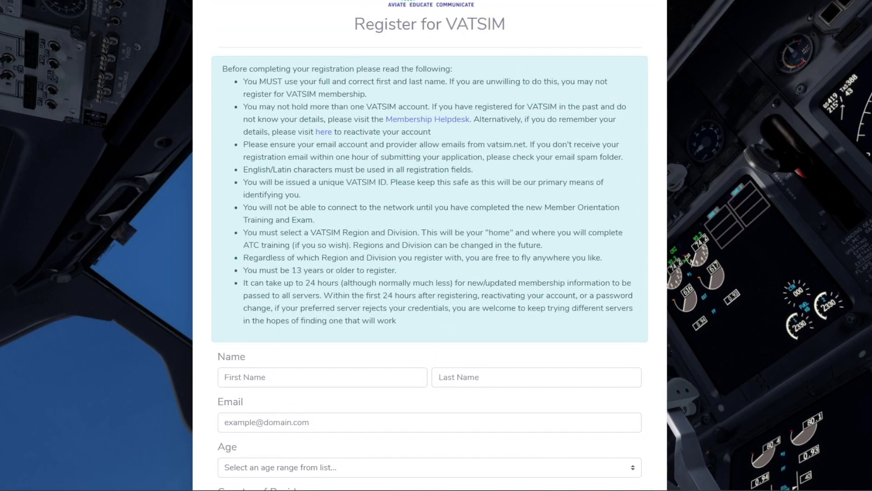
drag(320, 295, 493, 295)
click(493, 296)
scroll(493, 295, up, 2)
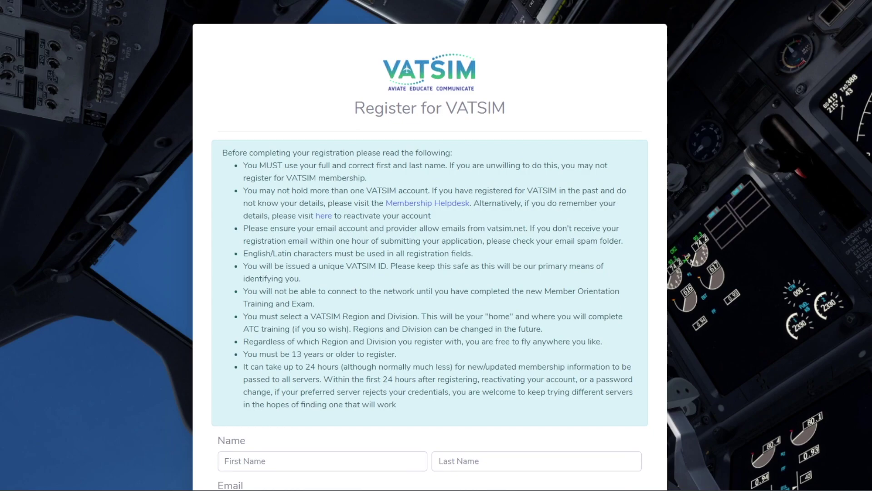
drag(306, 366, 483, 367)
click(483, 367)
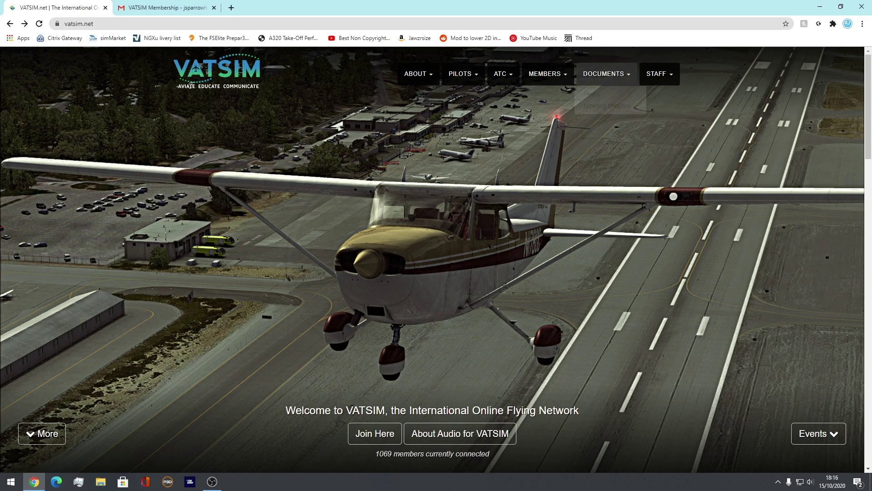
Go to PILOTS > Software and authorize VATSIM Web Services to access the account.
mouse_move(463, 74)
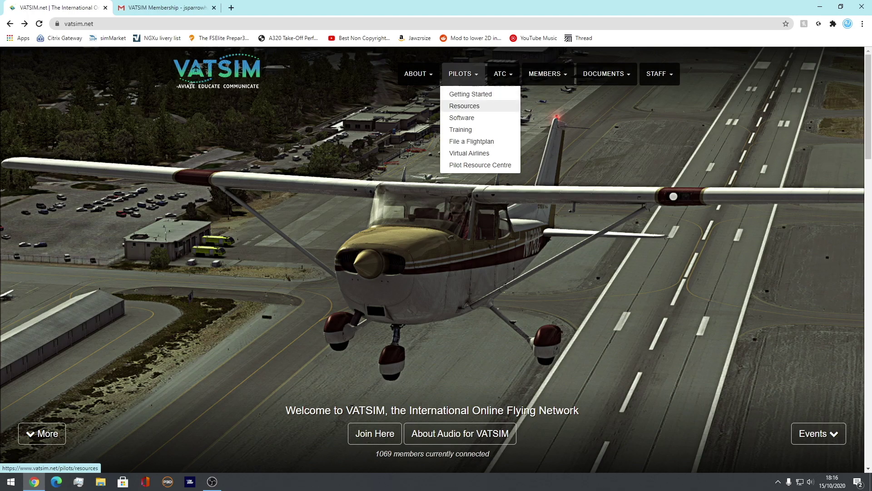
click(462, 118)
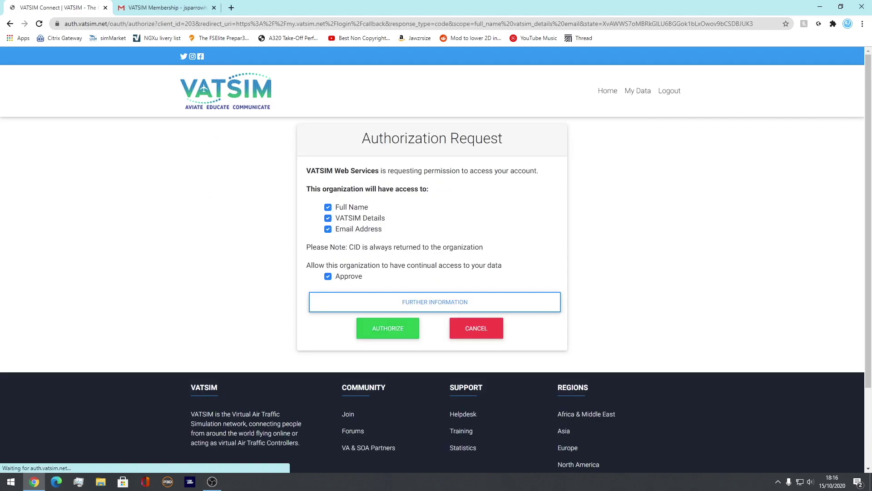
click(392, 328)
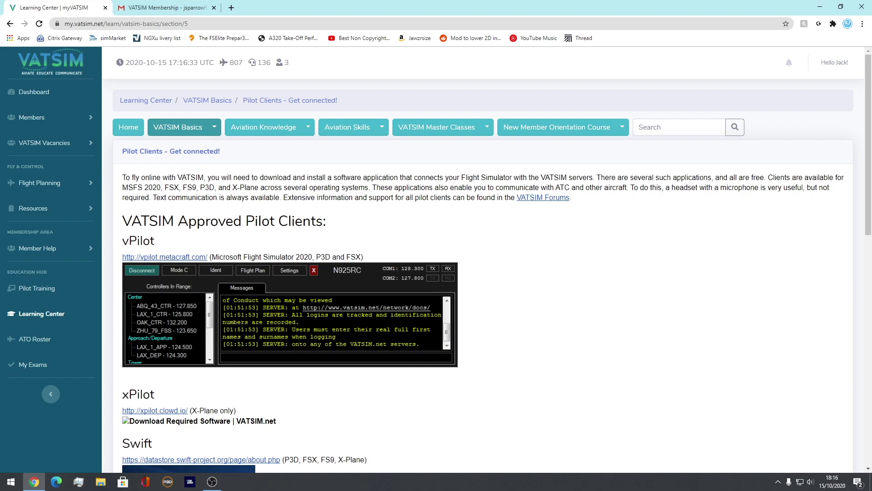
Visit the vPilot website and download the latest stable installer, vPilot-Setup-2.6.7.exe.
click(165, 257)
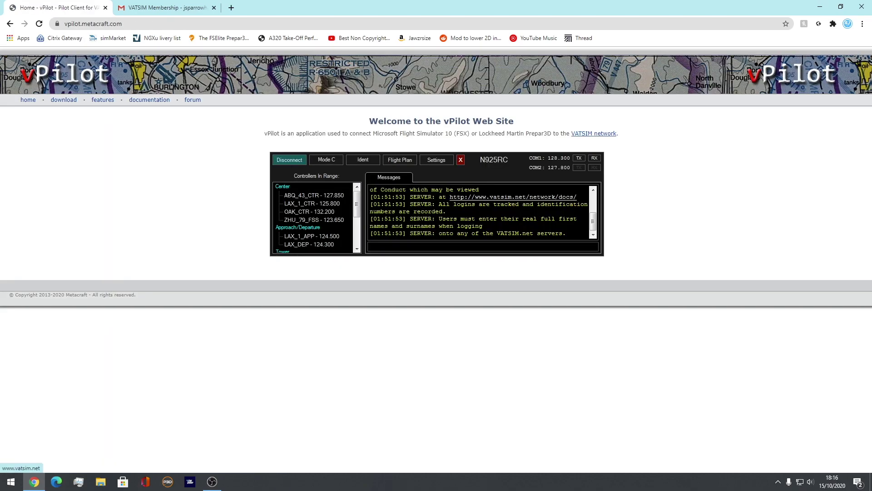
click(594, 133)
click(10, 24)
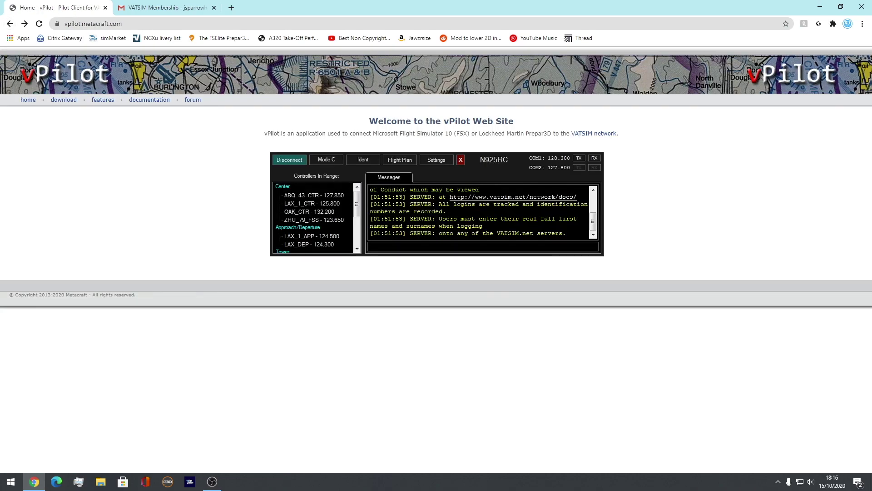
click(63, 100)
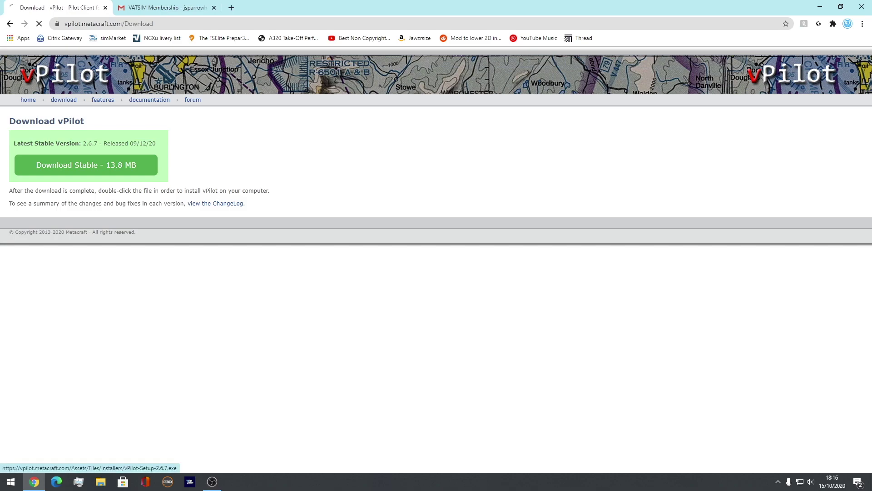
click(86, 165)
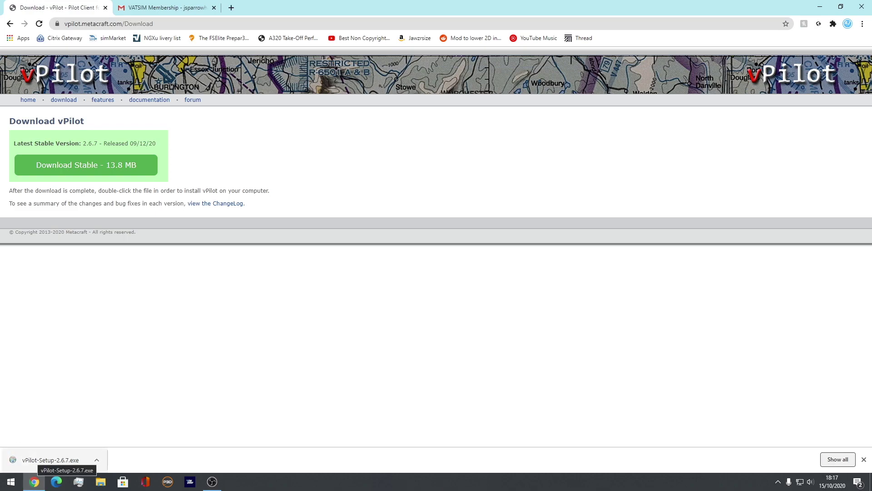
Run vPilot-Setup-2.6.7.exe, bypassing the SmartScreen warning via More info and Run anyway.
click(50, 459)
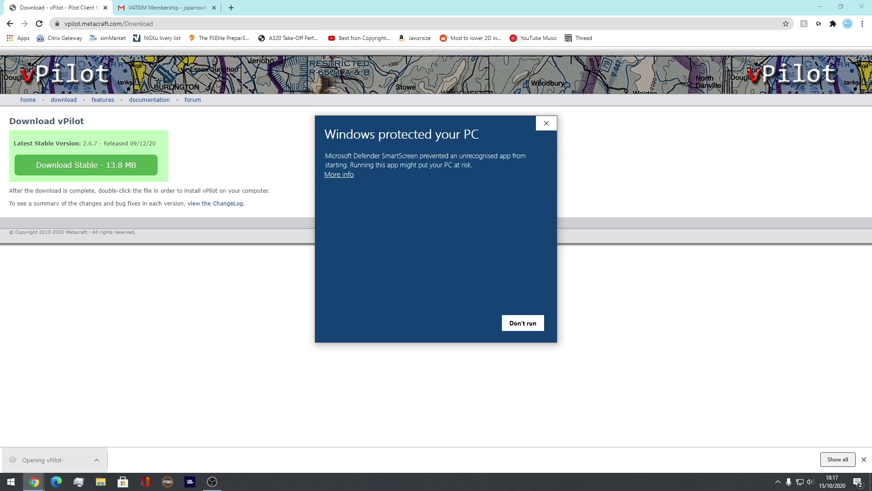
click(339, 174)
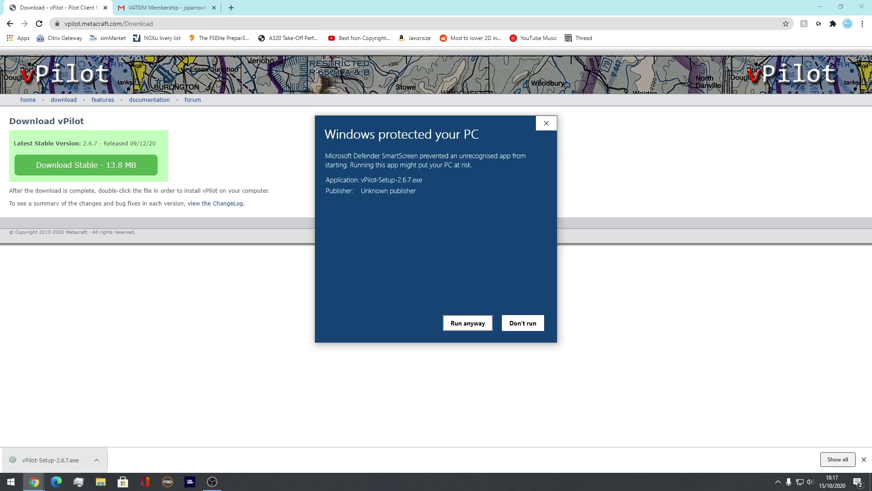
click(467, 323)
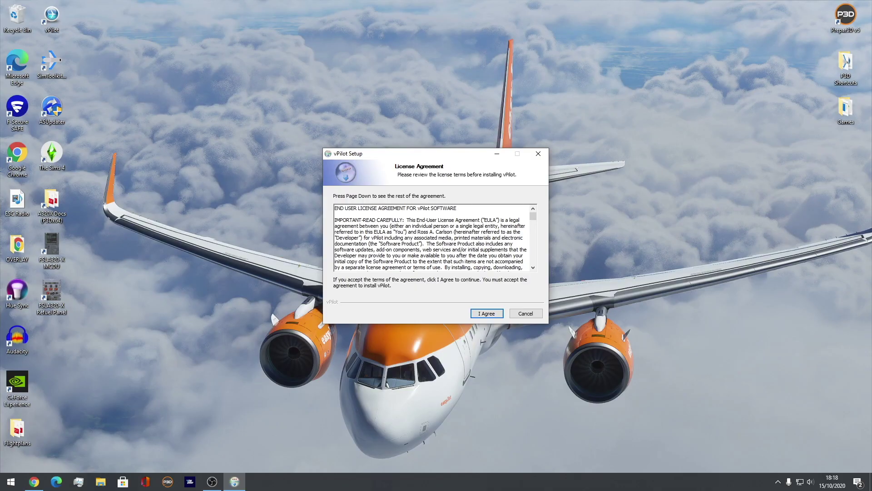
Accept the license and default components, then quit the vPilot installer.
key(Return)
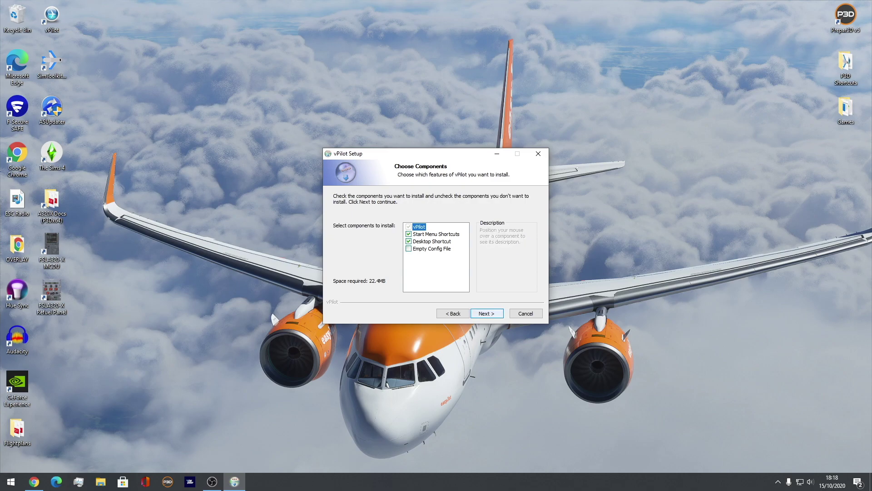
key(Return)
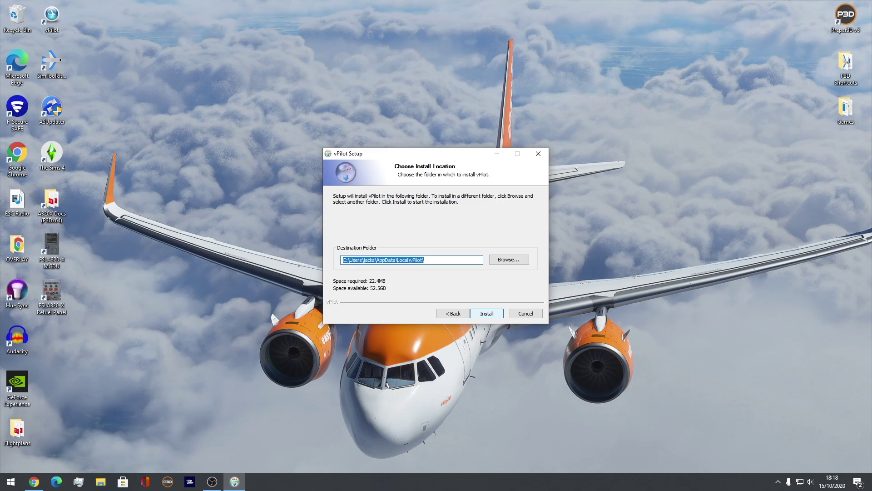
key(Escape)
key(Return)
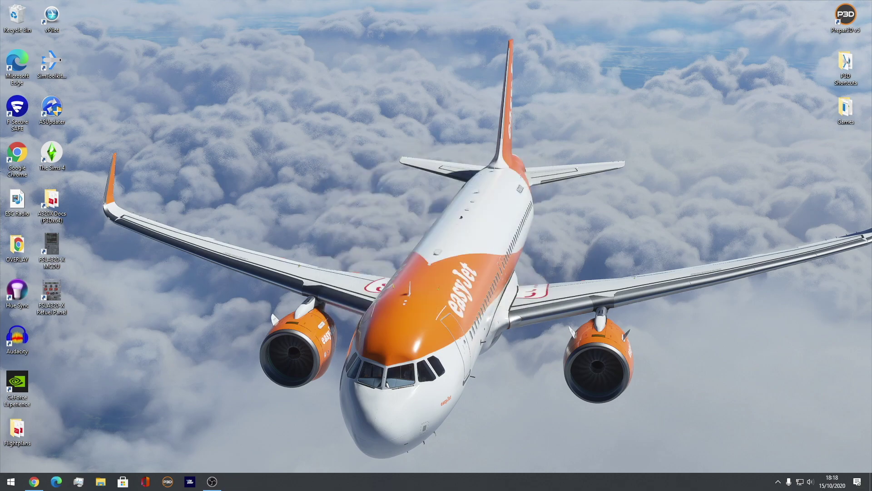
Run vPilot as administrator, centre its window and open its settings.
click(212, 482)
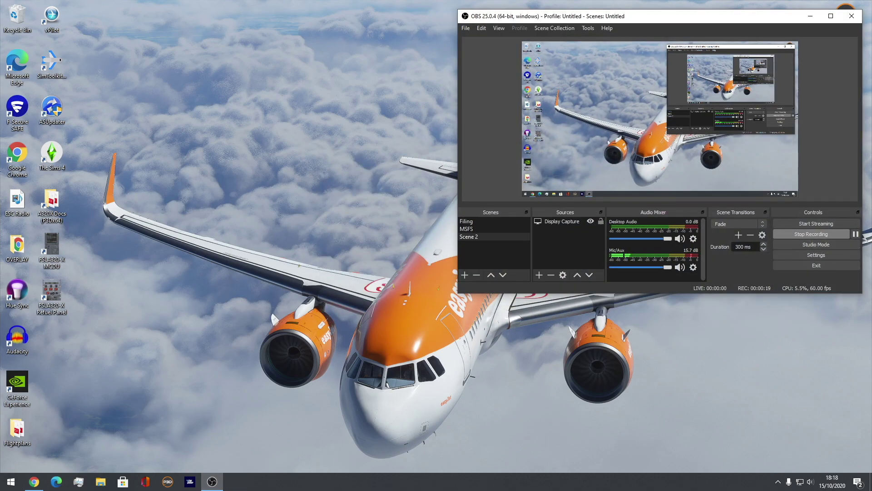
click(808, 17)
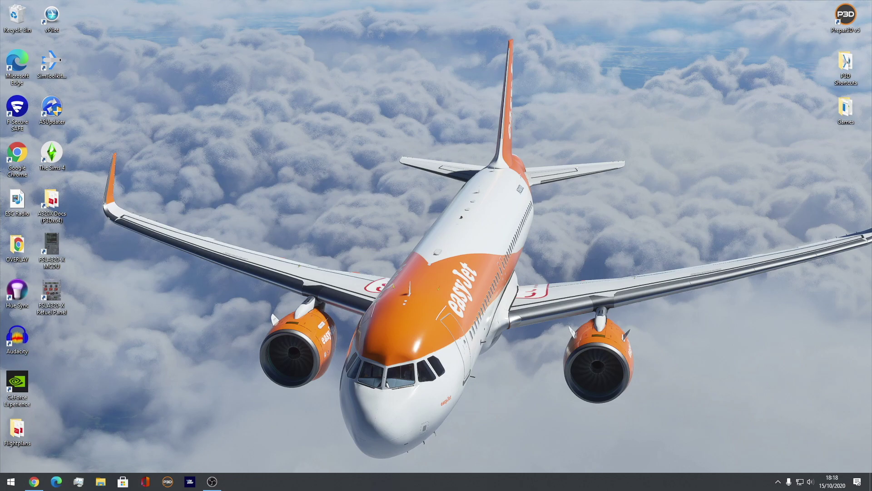
right_click(53, 18)
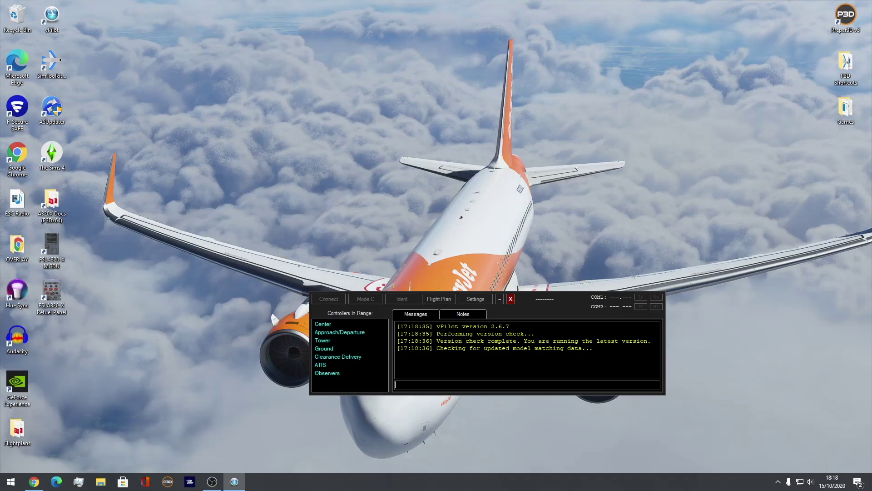
drag(556, 305, 499, 186)
click(419, 180)
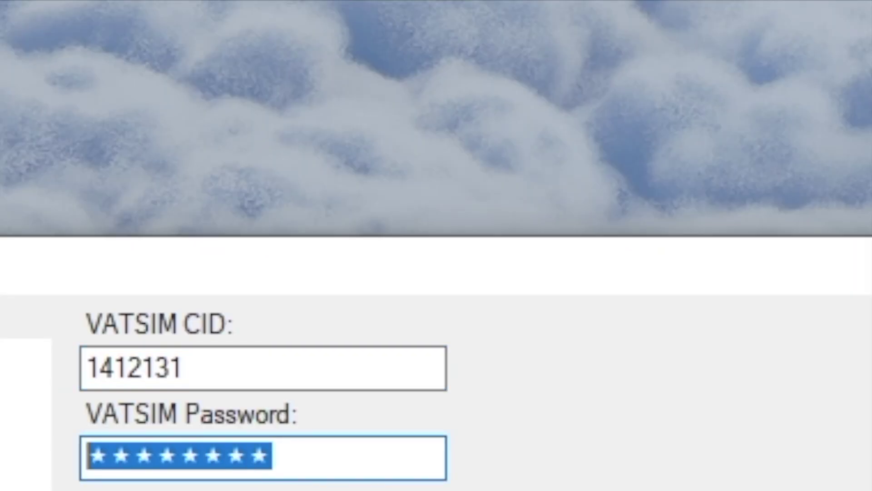
Check the Network fields, keep UK-1 as the VATSIM server, then view Fonts and Audio.
key(Tab)
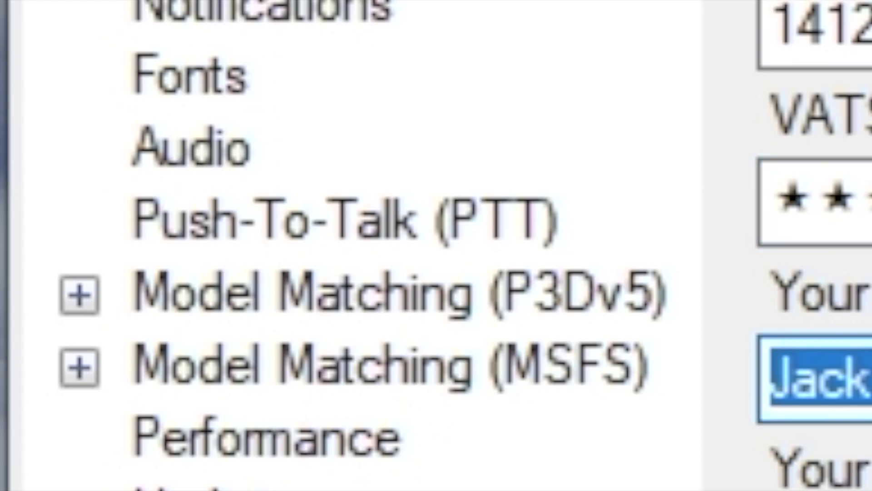
key(Tab)
key(Tab)
key(alt+Down)
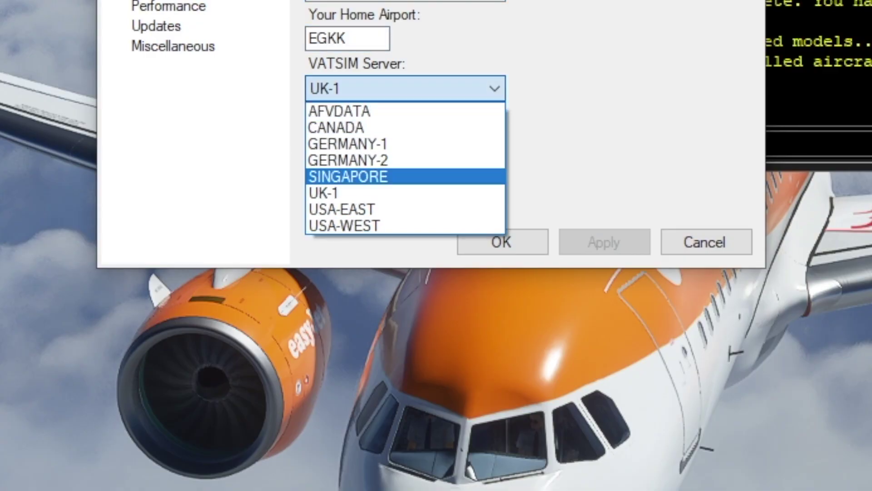
click(386, 89)
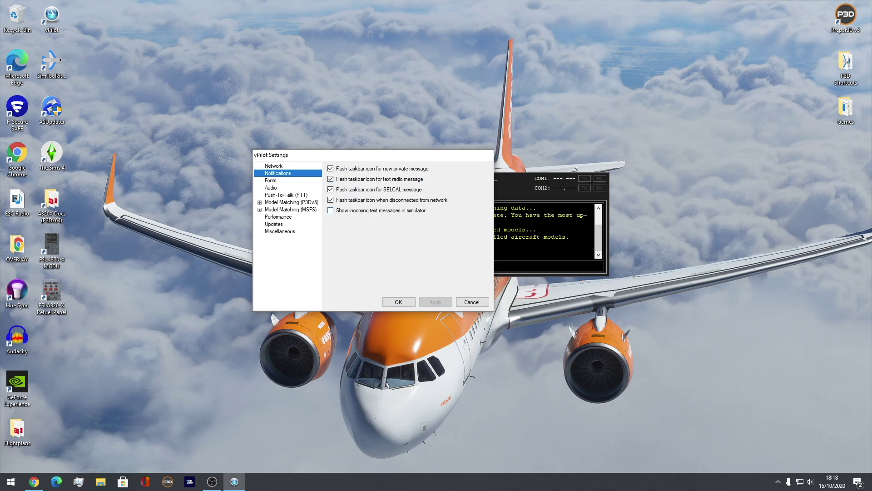
click(271, 180)
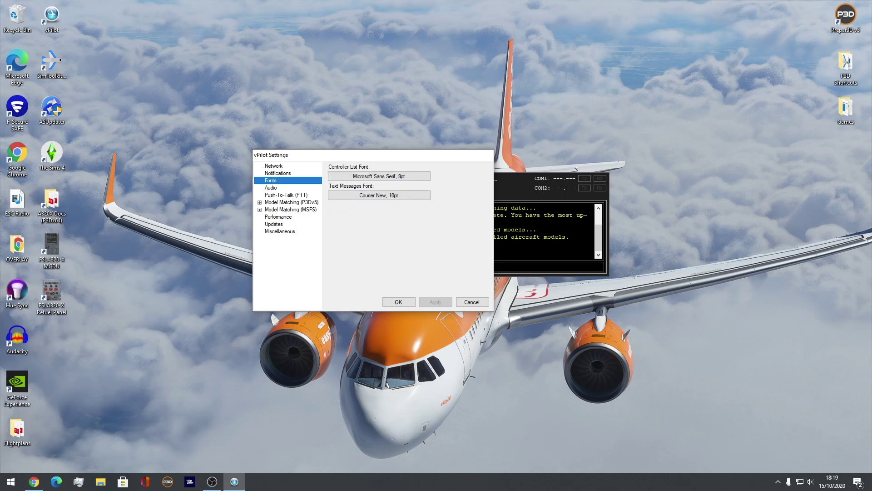
click(271, 188)
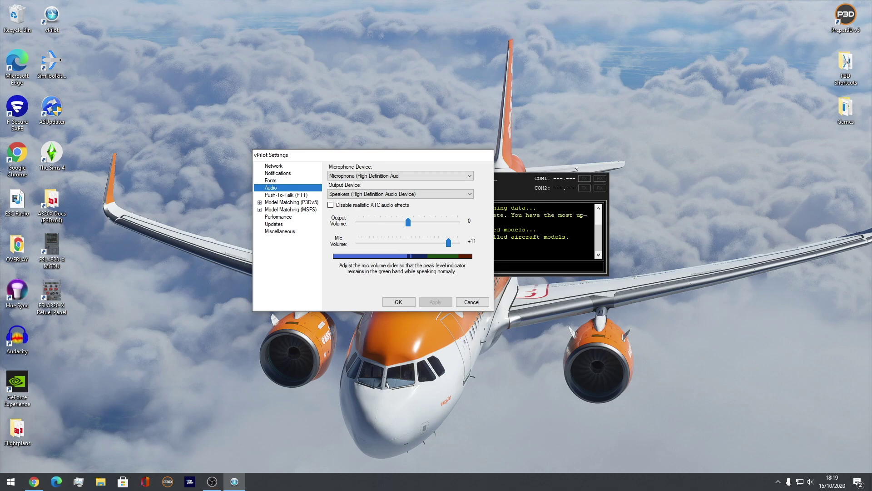
Review the audio devices and volumes, then show the PTT page with Button 1 on T.A320 Pilot.
click(286, 195)
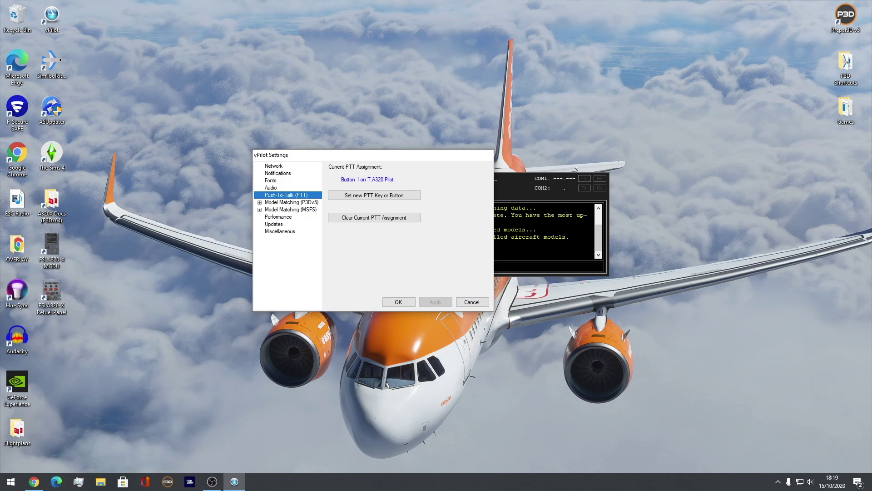
Browse the Model Matching (MSFS), Advanced and Custom Rules pages, then collapse the node.
double_click(290, 210)
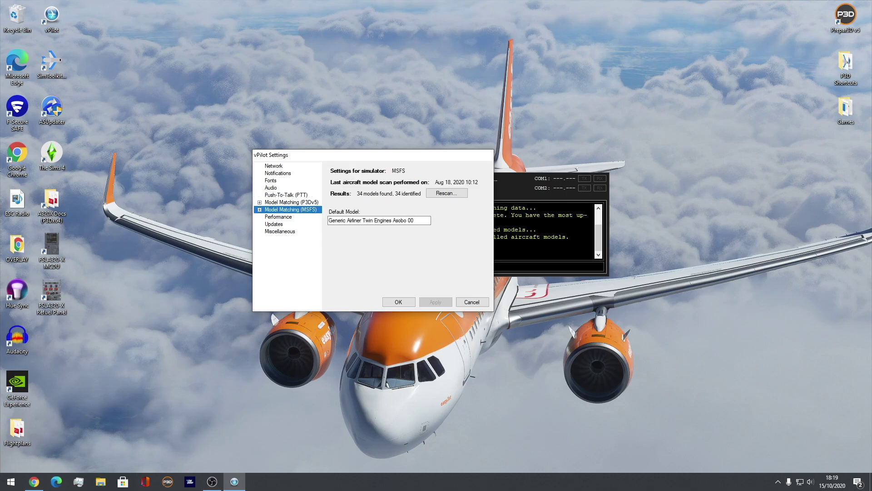
click(284, 217)
click(288, 224)
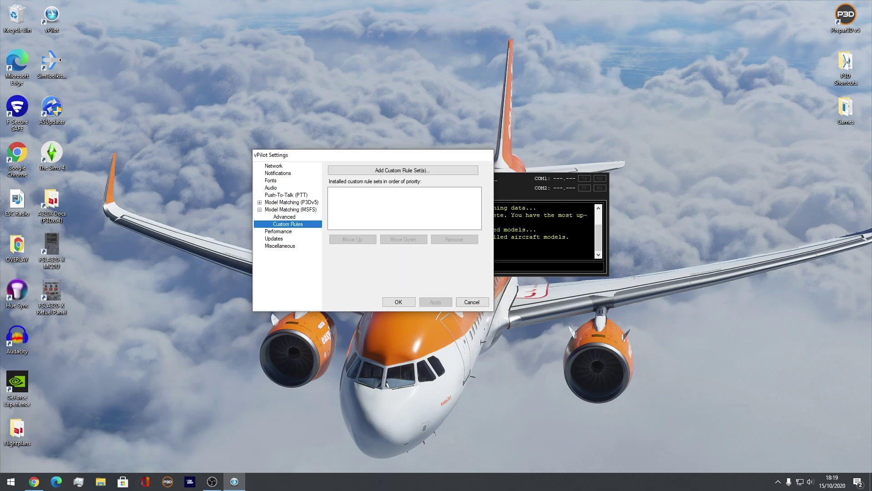
click(284, 216)
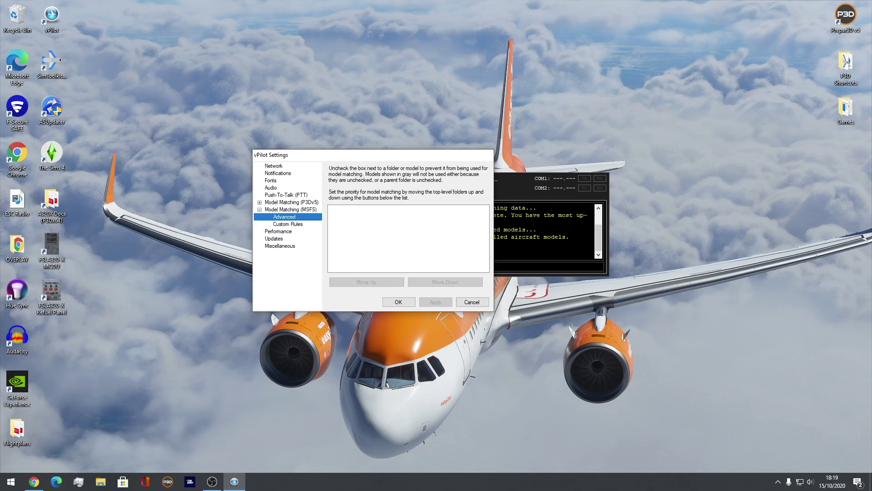
click(290, 209)
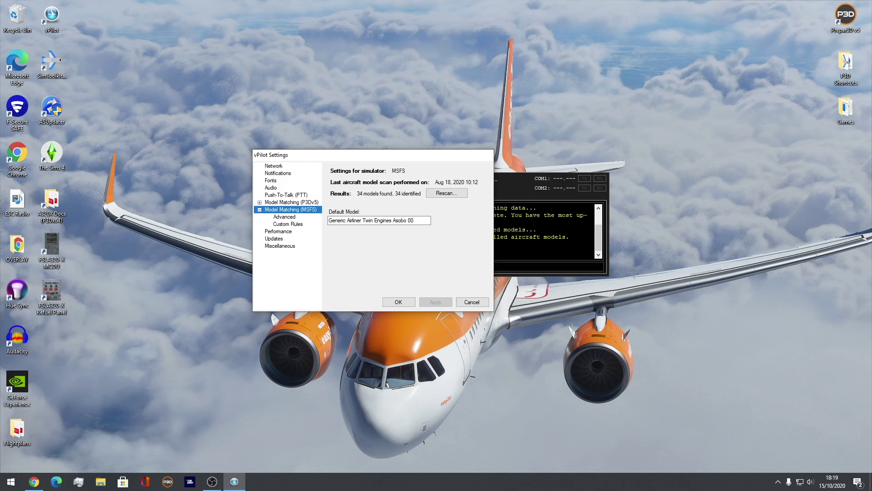
click(260, 210)
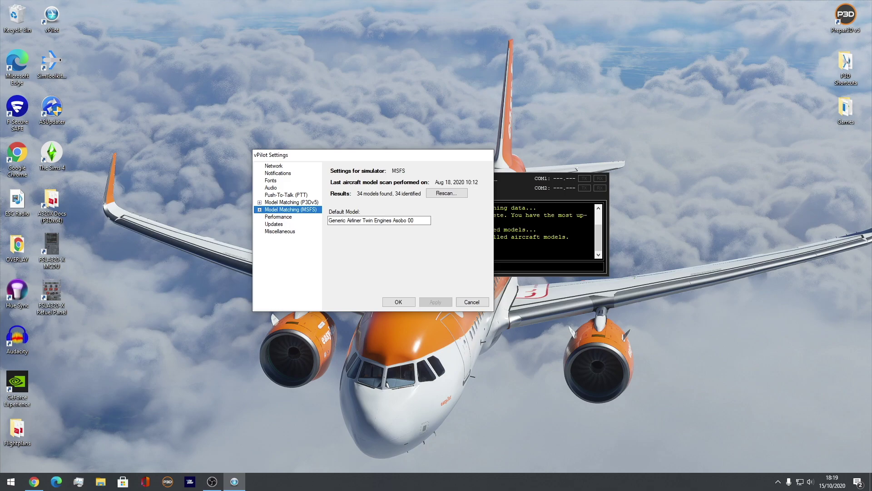
Raise the Performance page's aircraft display distance limit and apply it.
click(278, 217)
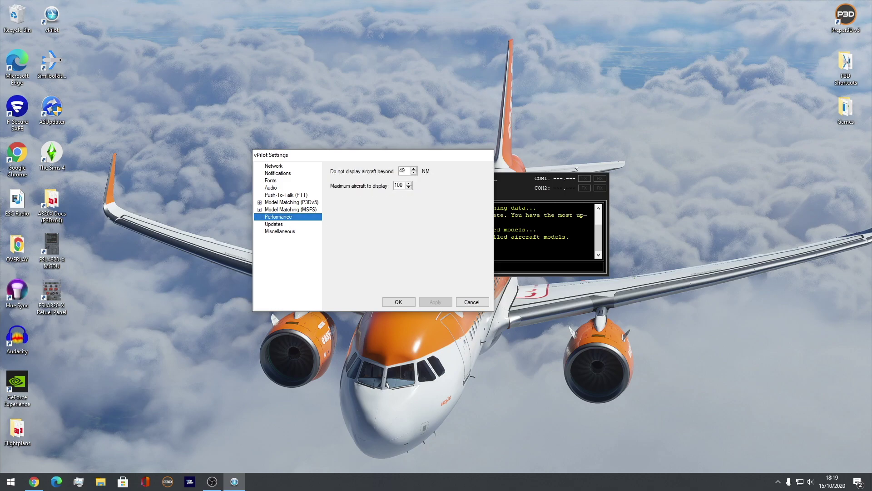
click(396, 185)
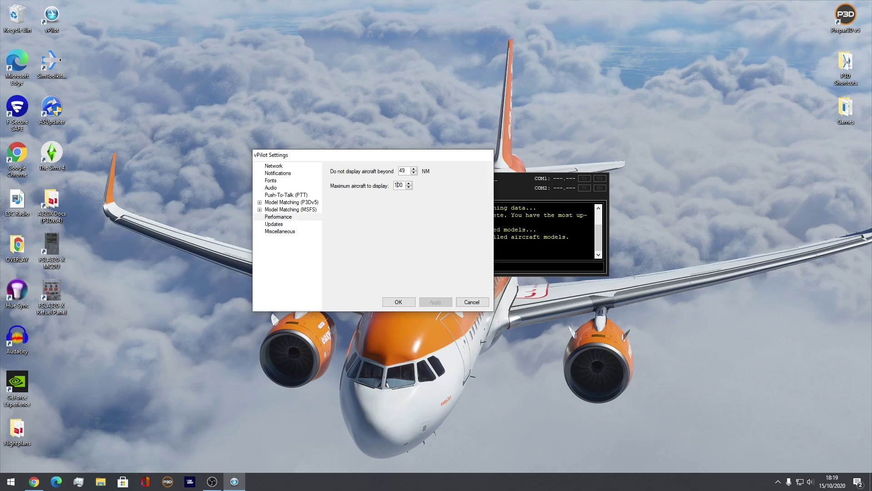
scroll(403, 171, up, 2)
click(436, 303)
Review the Updates channel and Miscellaneous options, then save and close the settings.
click(274, 224)
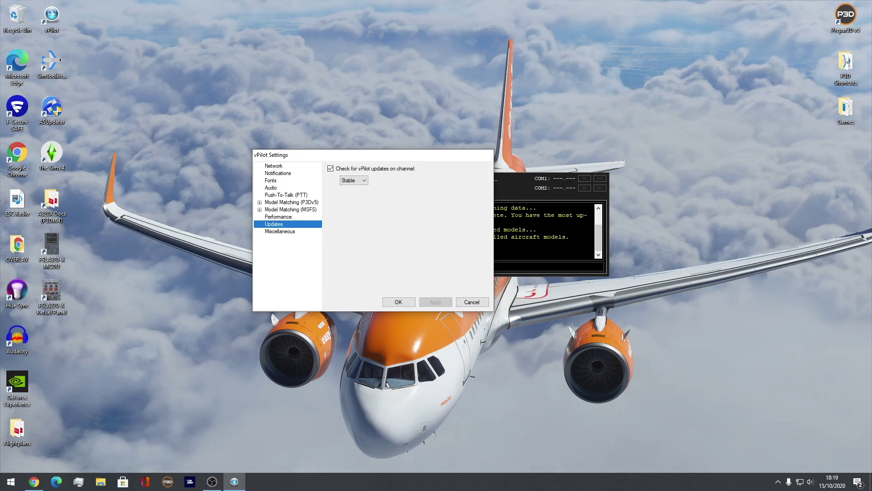
click(280, 231)
click(274, 224)
click(355, 180)
click(354, 181)
click(279, 231)
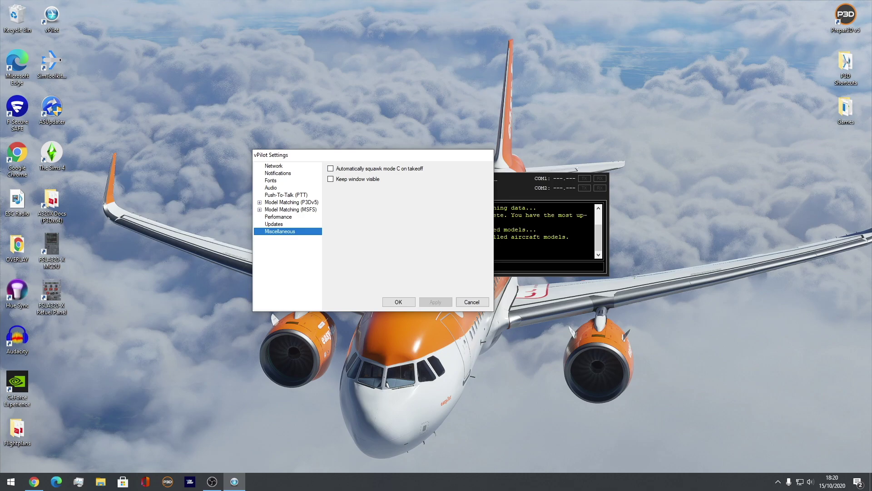
click(398, 303)
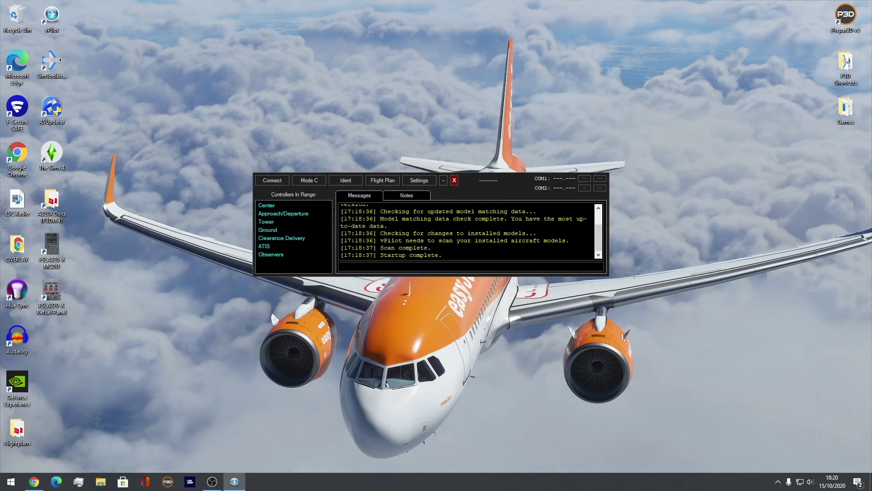